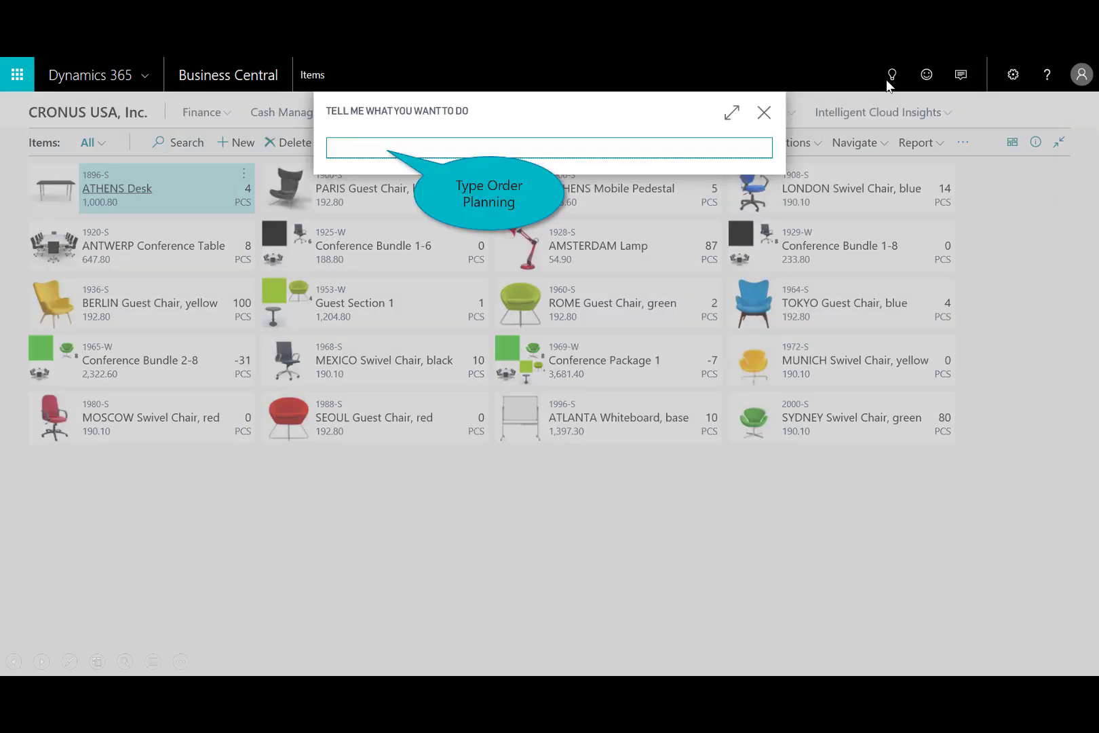
Open Order Planning and check the item availability by location for the ATLANTA Whiteboard demand line.
text(Order Planning)
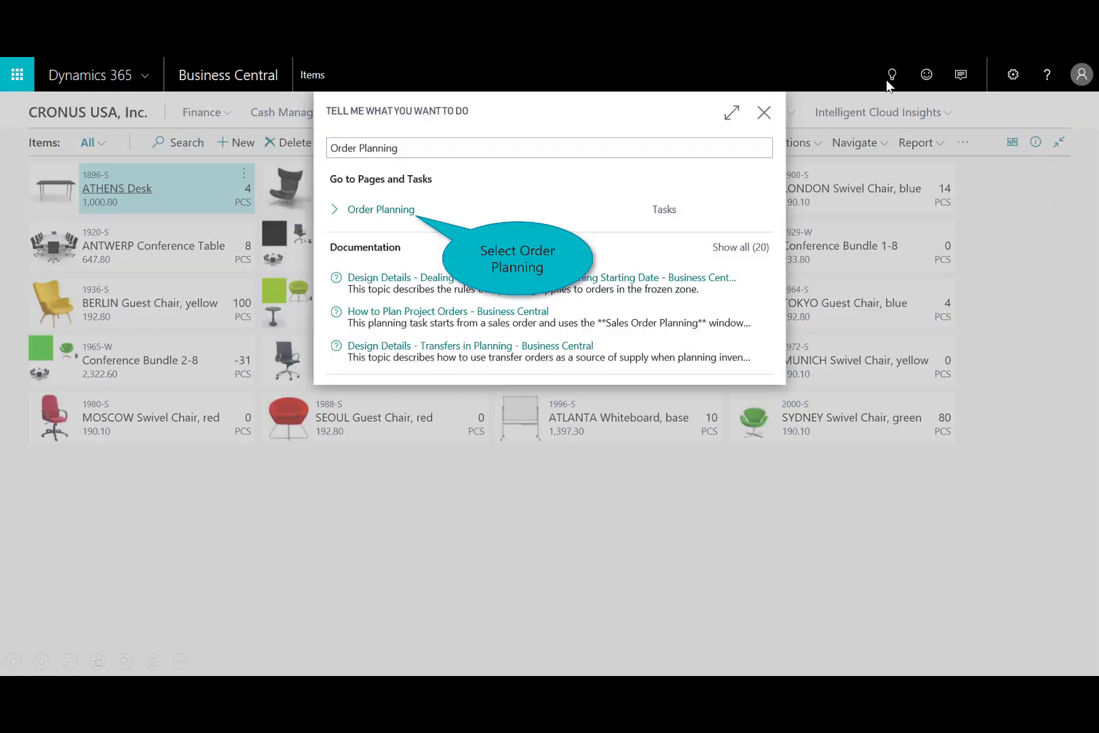
click(400, 209)
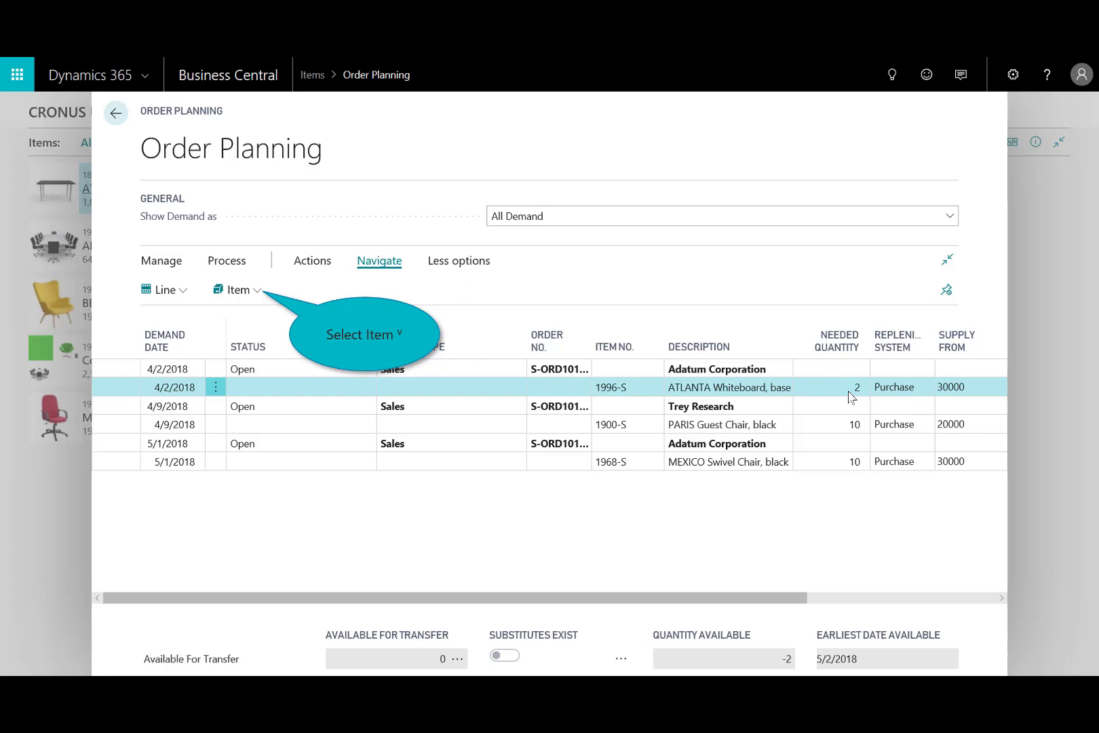
click(245, 292)
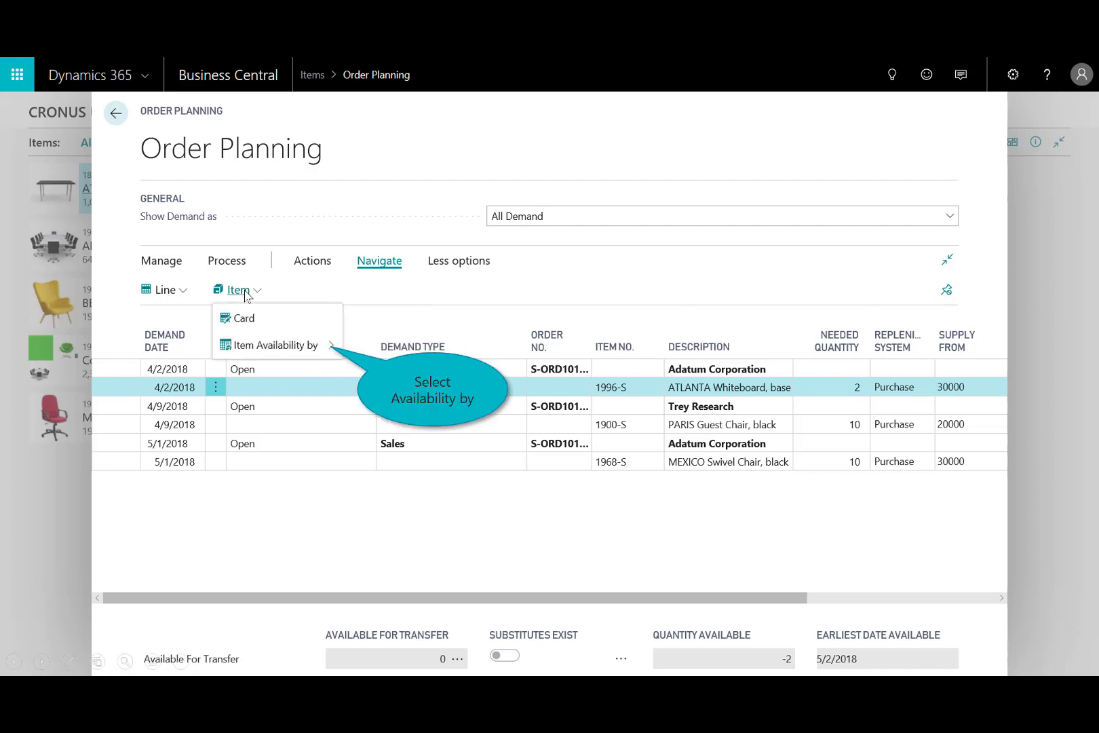
click(312, 345)
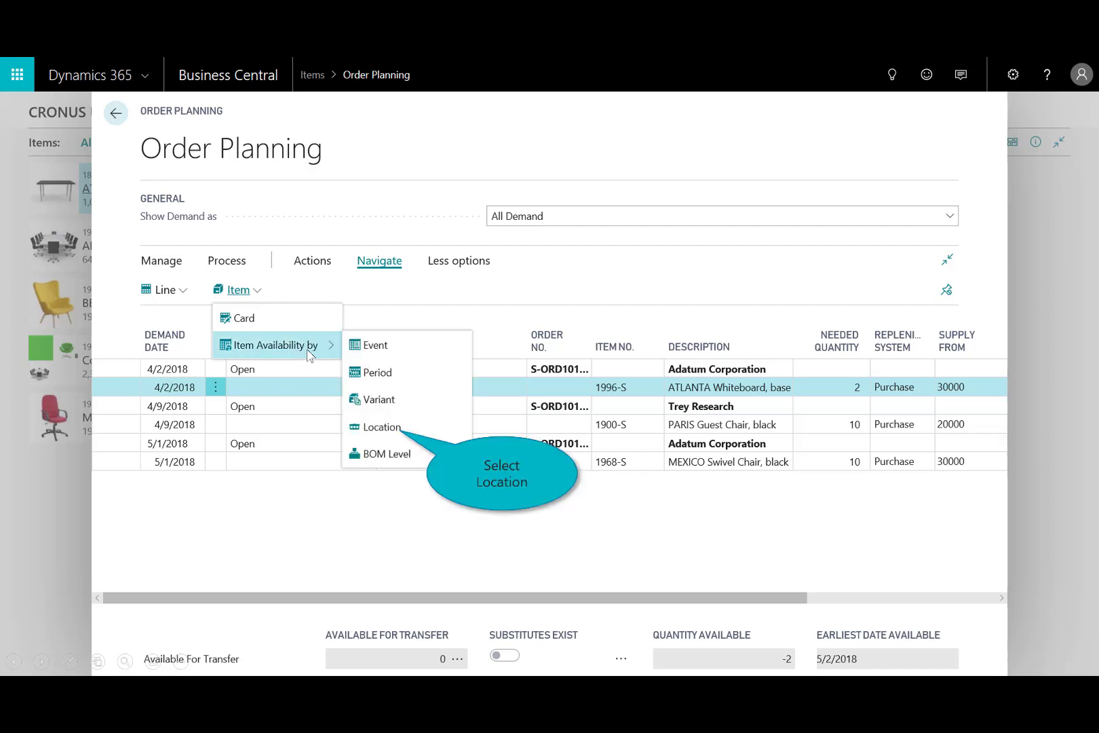
click(382, 427)
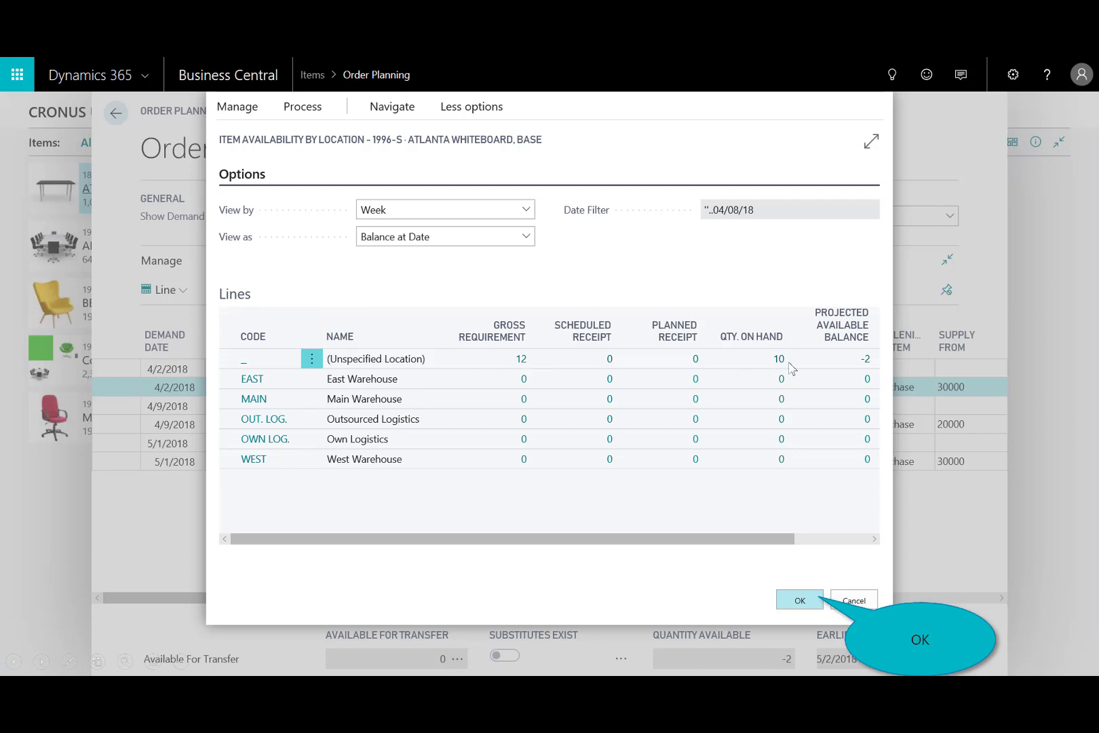
click(799, 601)
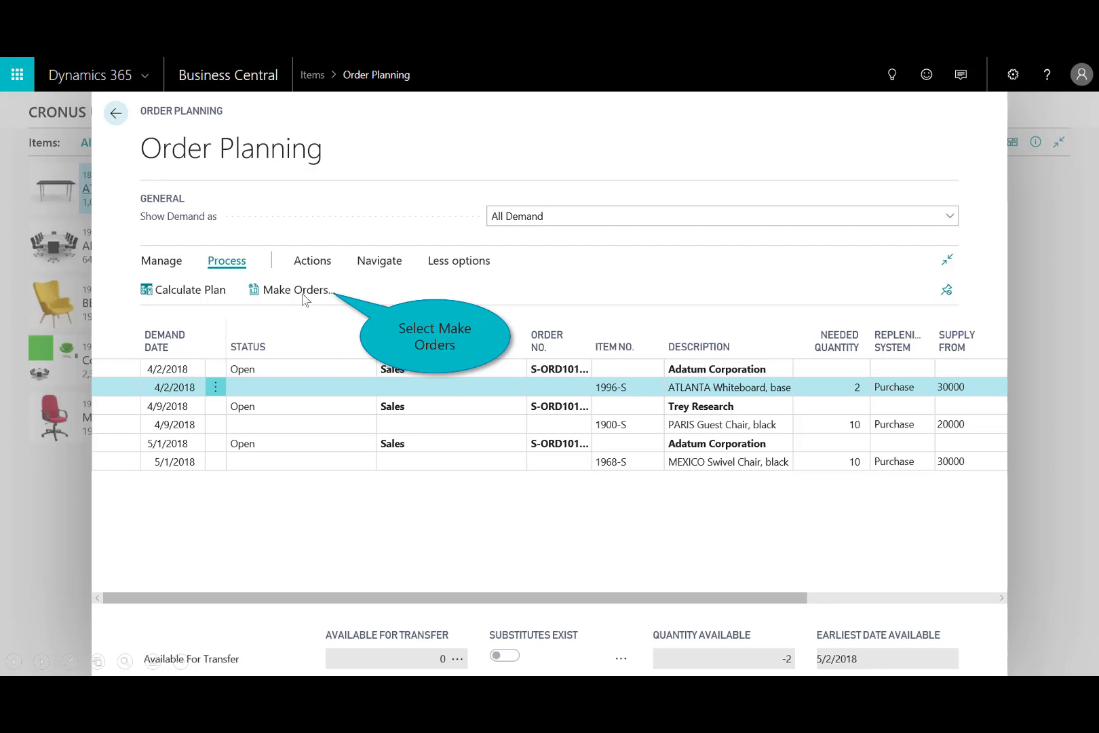
Make supply orders for the active order with the Make Purch. Orders option, and close Order Planning.
click(302, 291)
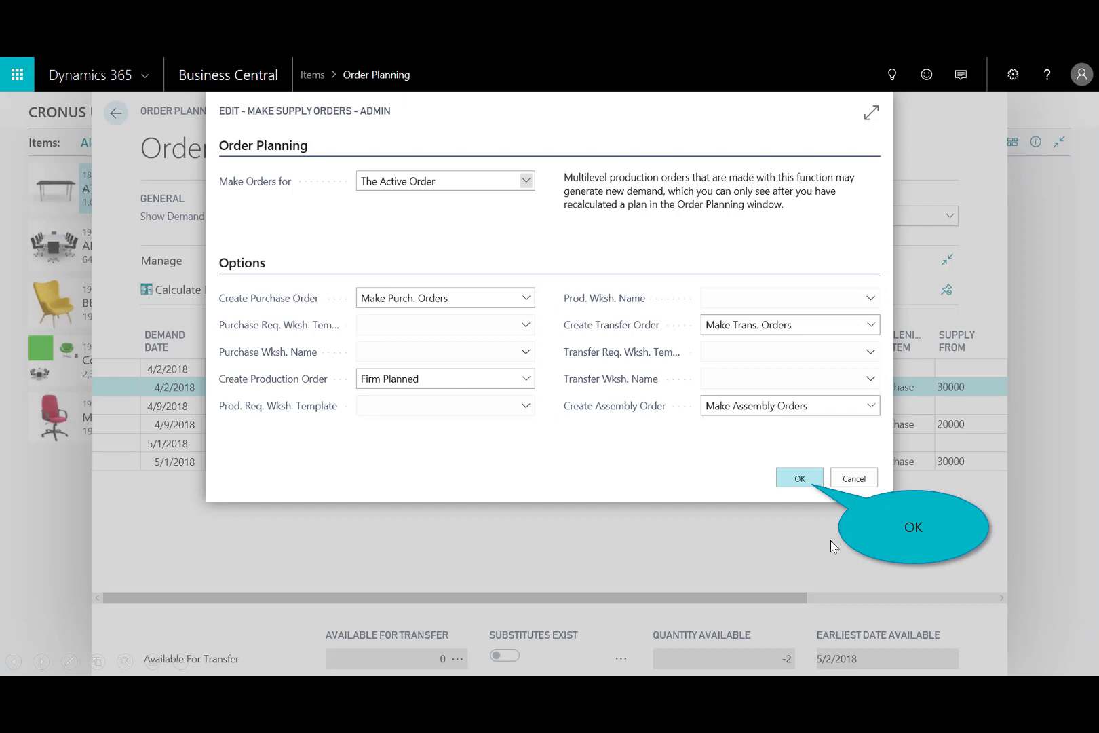
click(801, 482)
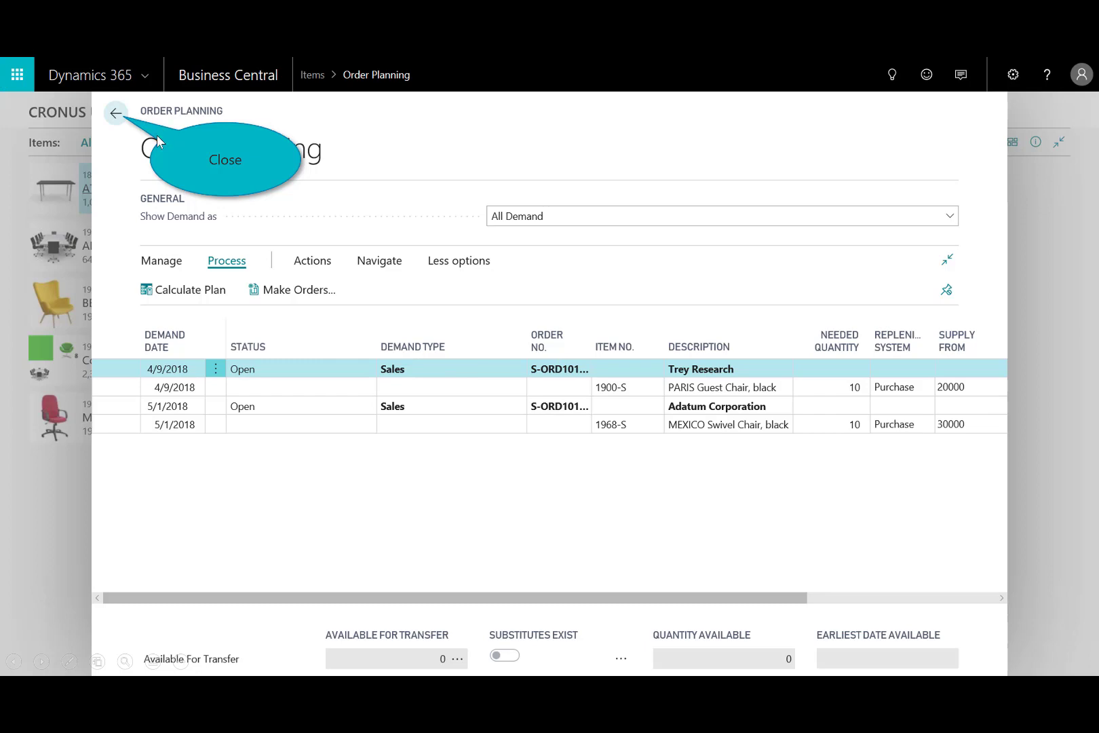
click(121, 113)
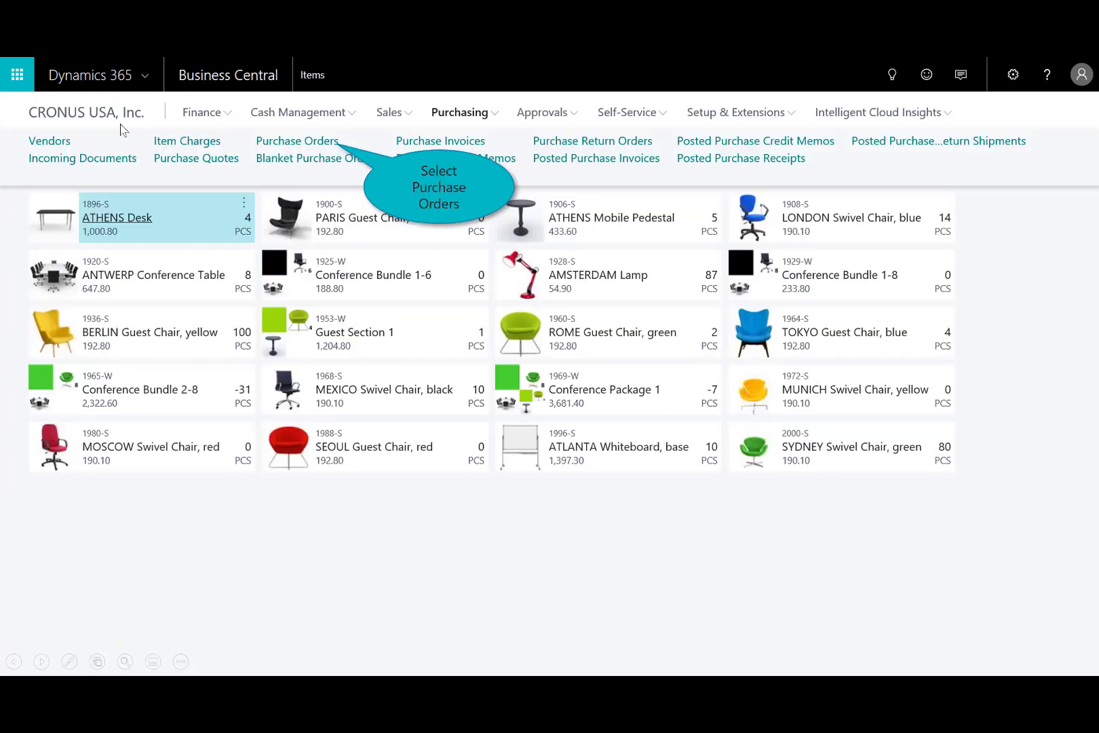
Review the Graphic Design Institute purchase order dated 4/30/2018 from the purchase orders list, and close it.
click(321, 144)
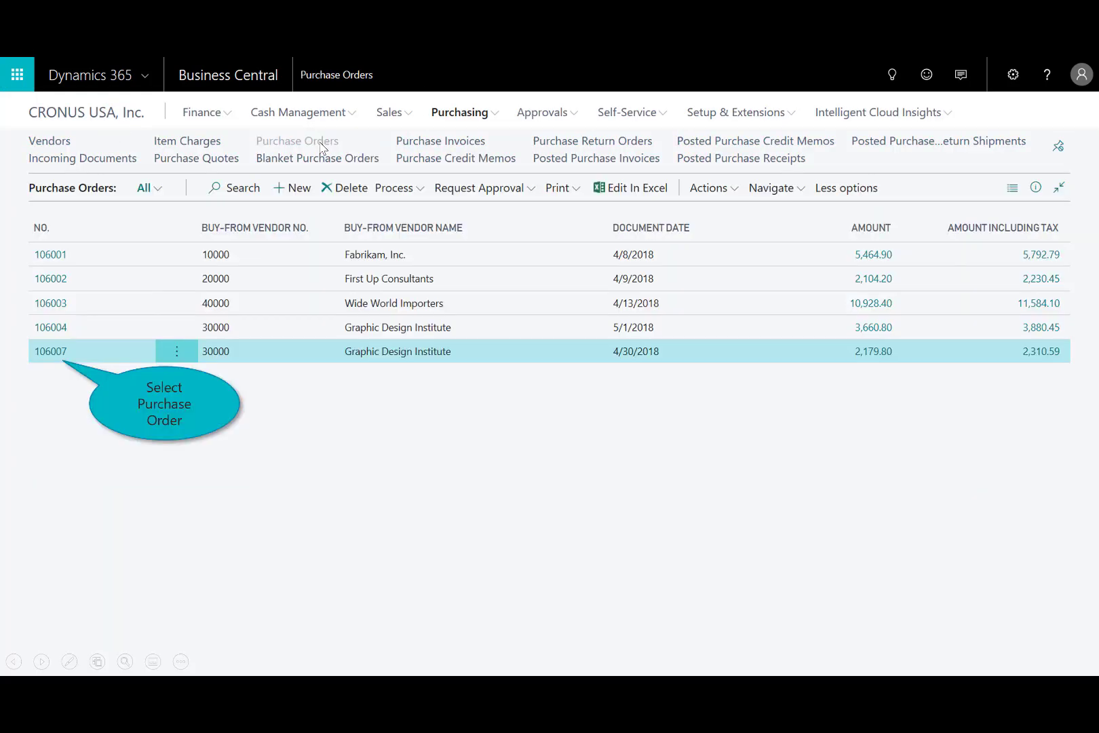
click(54, 352)
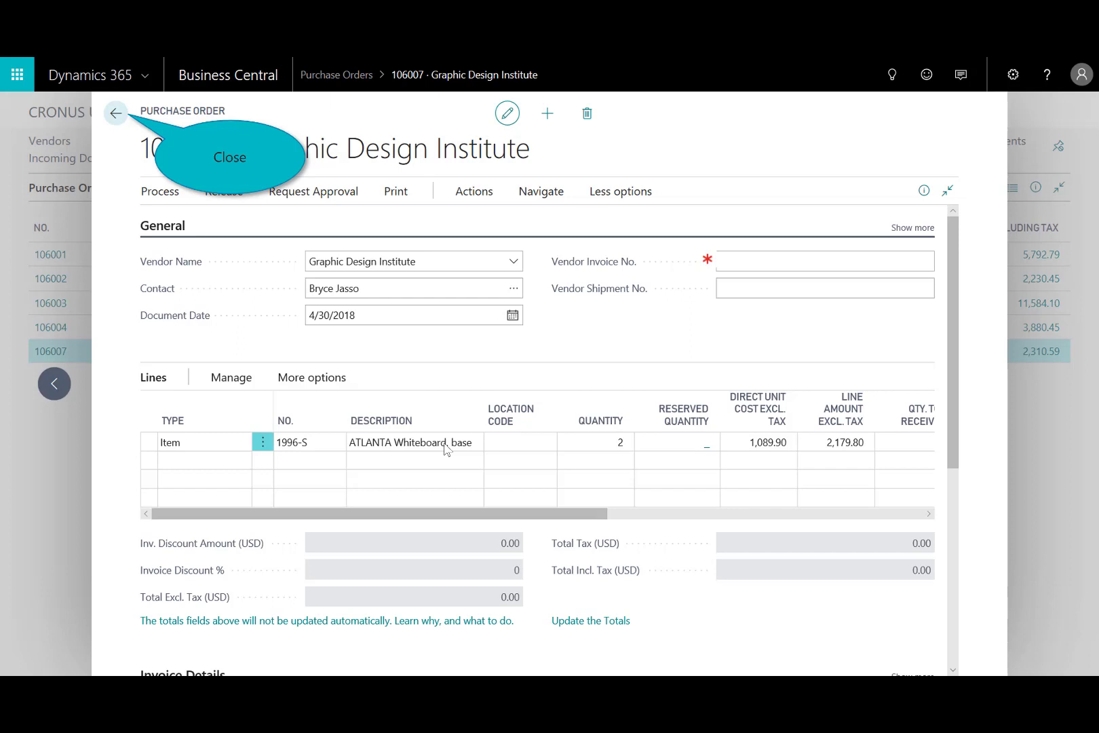
click(114, 115)
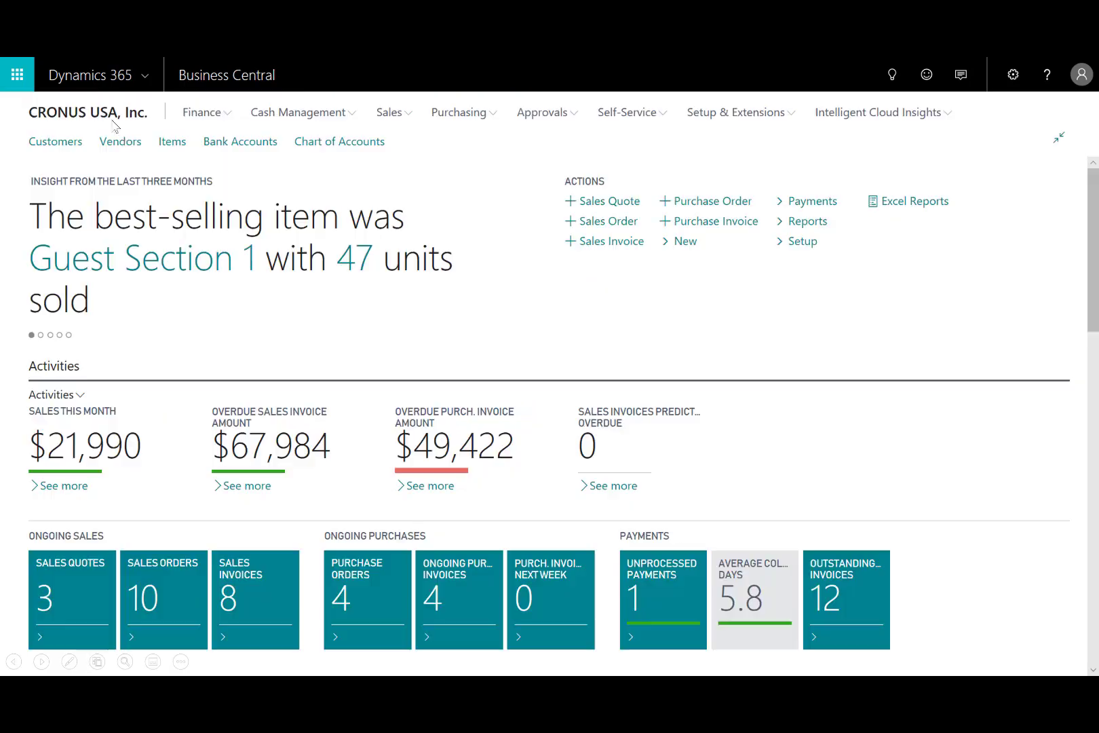
Create a new sales order for the customer Adatum Corporation.
click(287, 466)
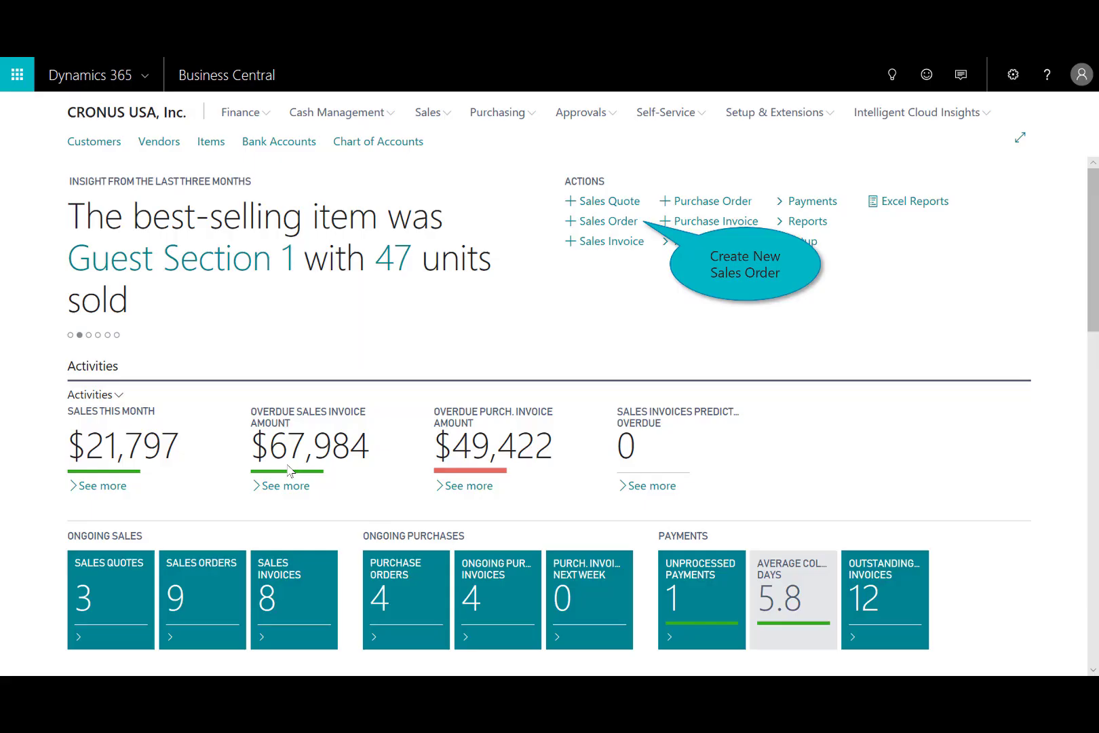
click(620, 222)
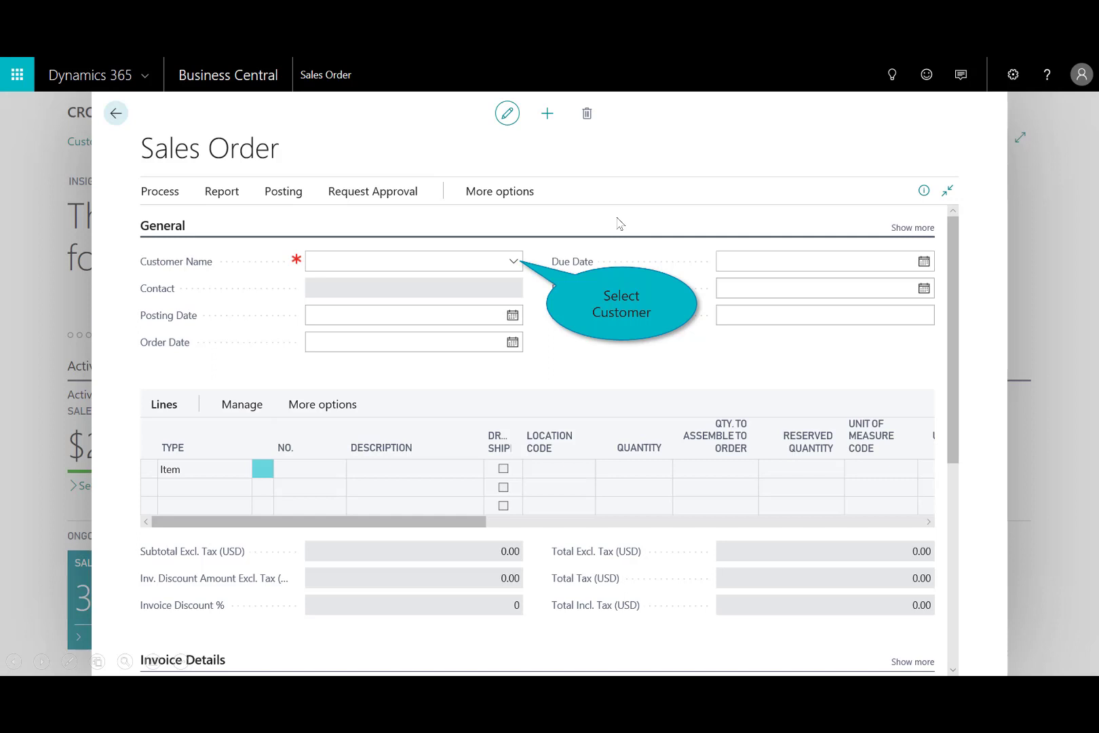
click(513, 262)
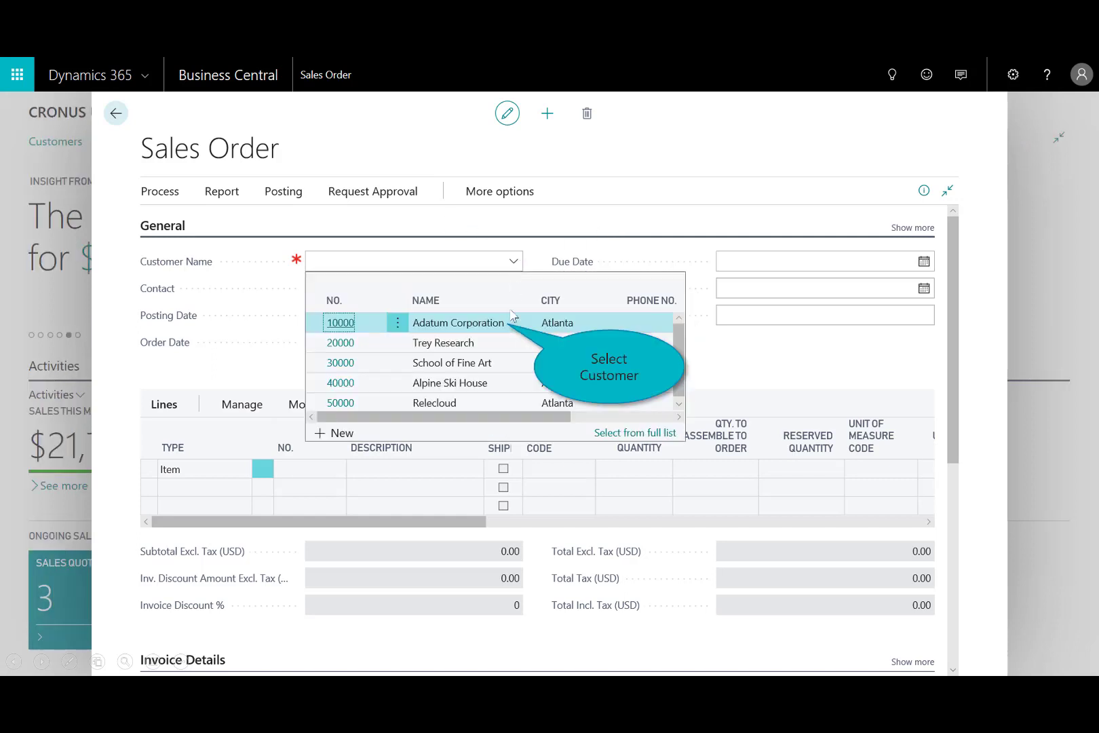
click(475, 323)
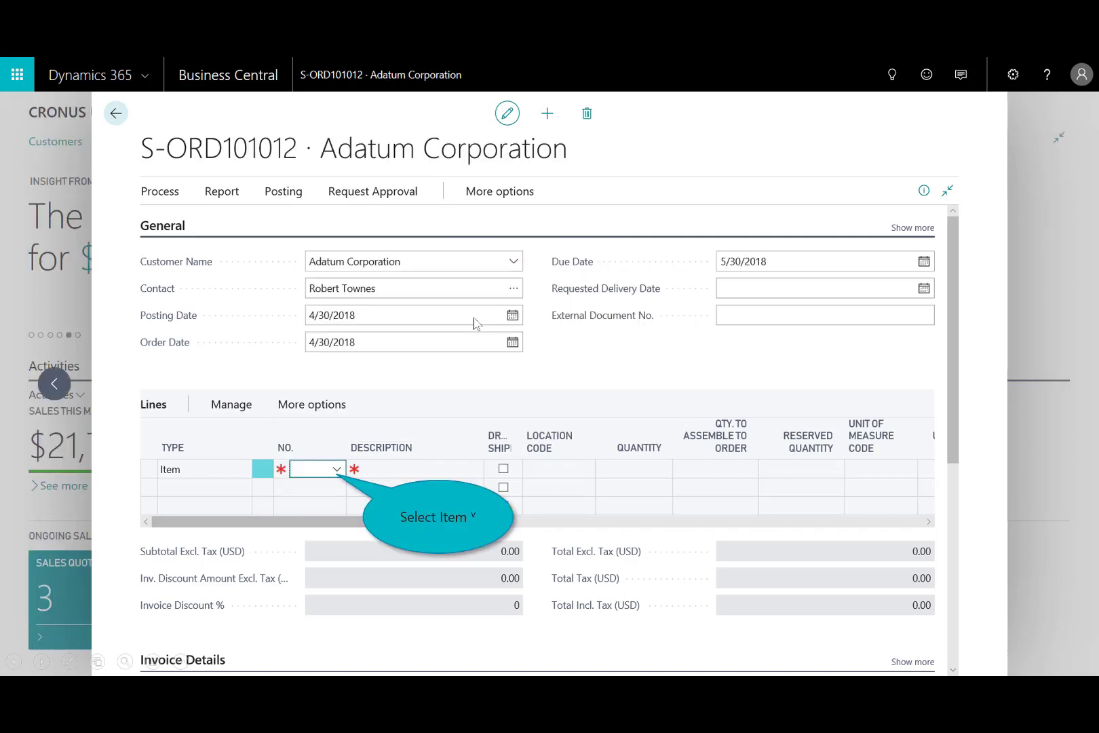
Add item 1969-W Conference Package 1 to the sales order lines with quantity 1, accepting the insufficient inventory.
click(337, 469)
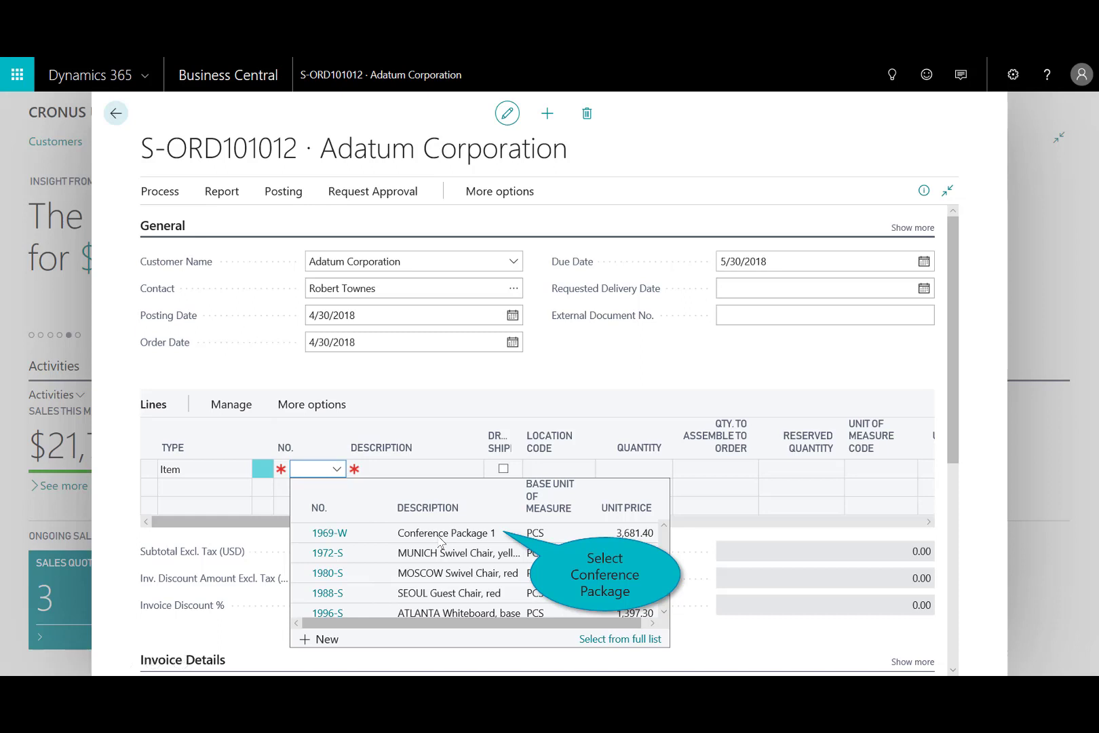
click(483, 536)
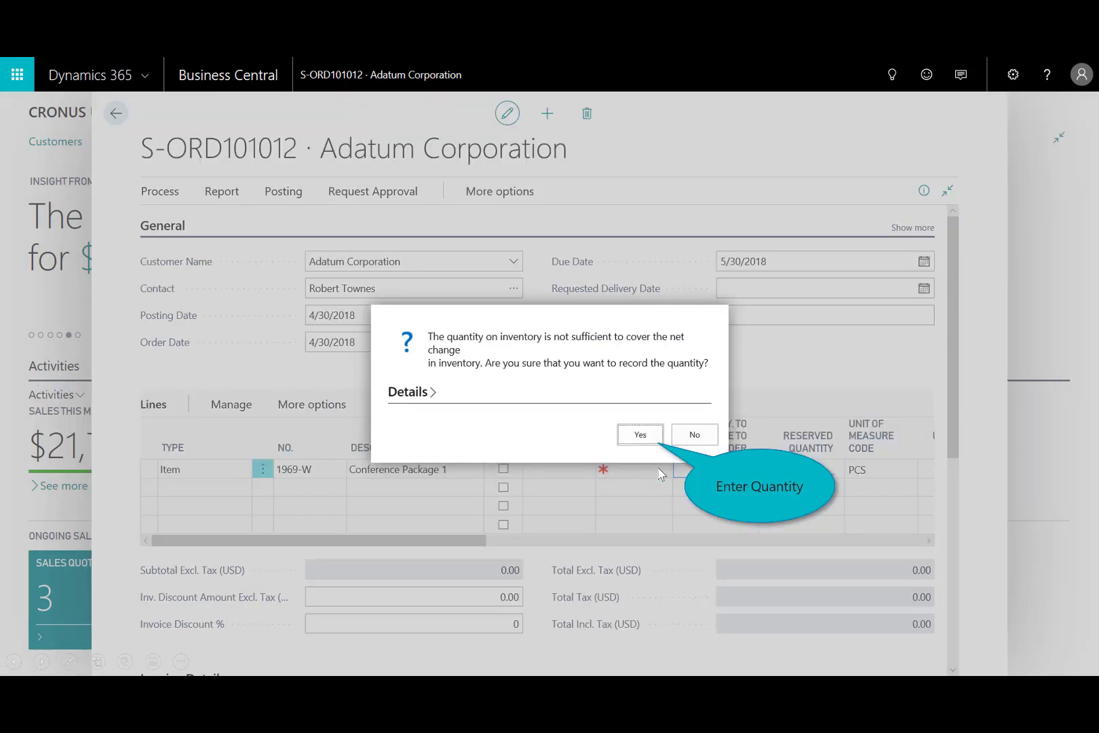
key(Tab)
click(639, 435)
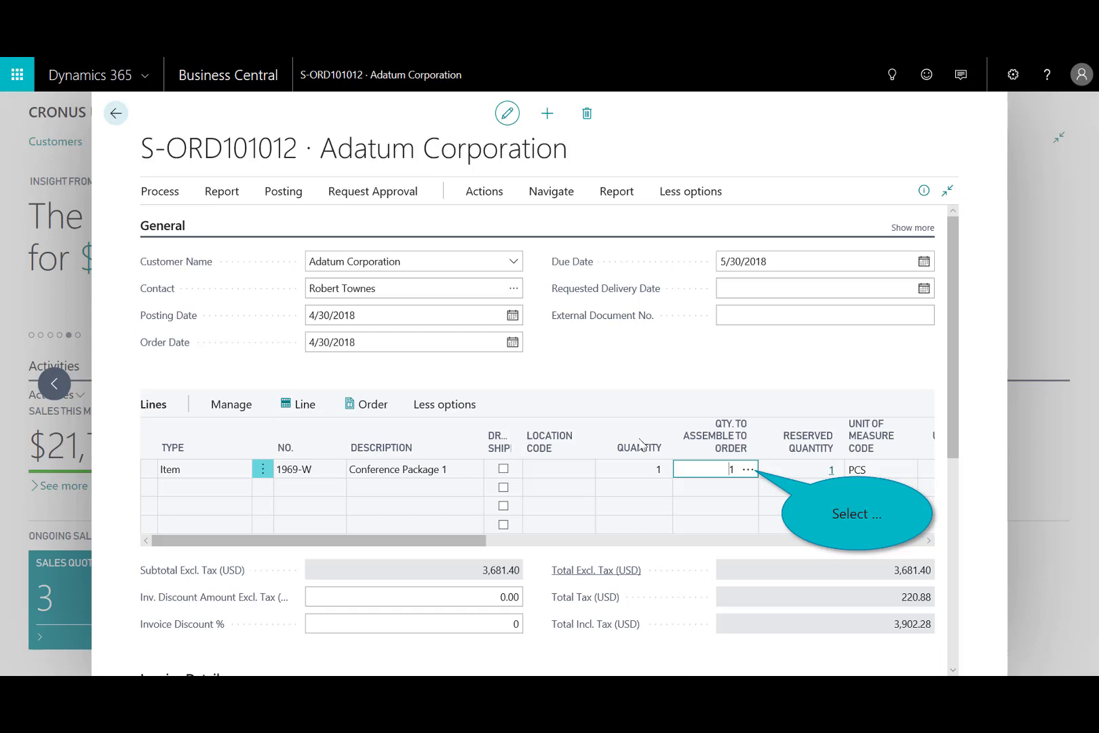
Review the assemble-to-order components of the Conference Package 1 line and look up the sales order's related assembly orders.
click(751, 471)
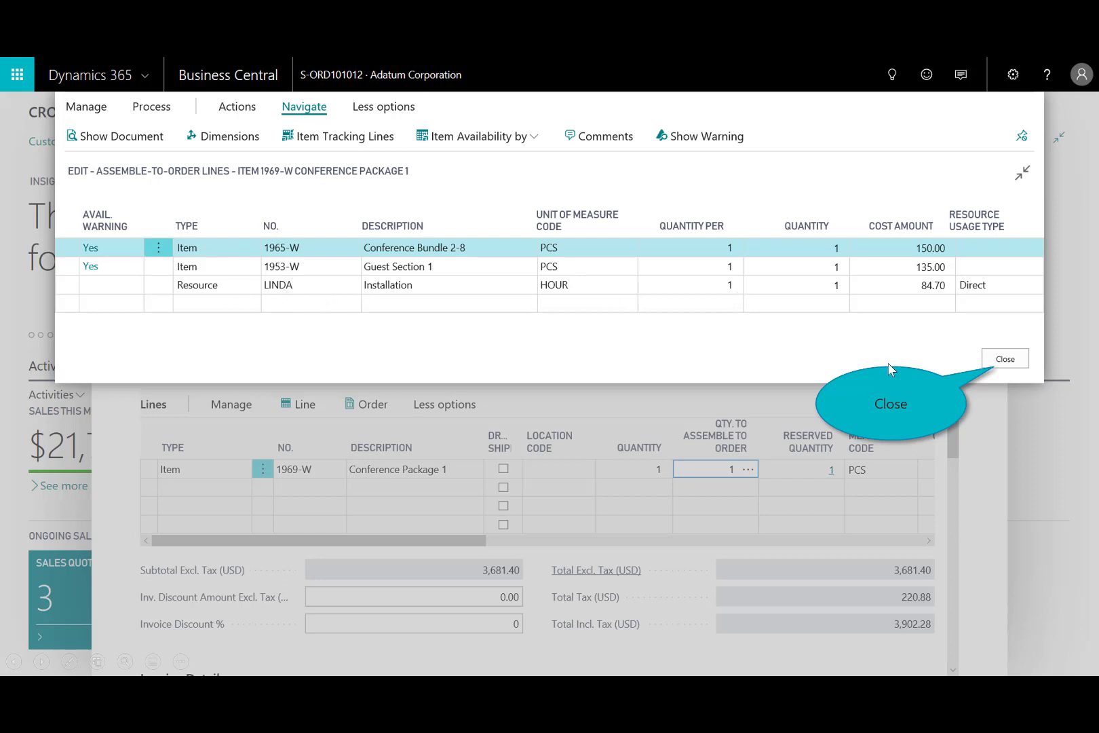
click(1003, 360)
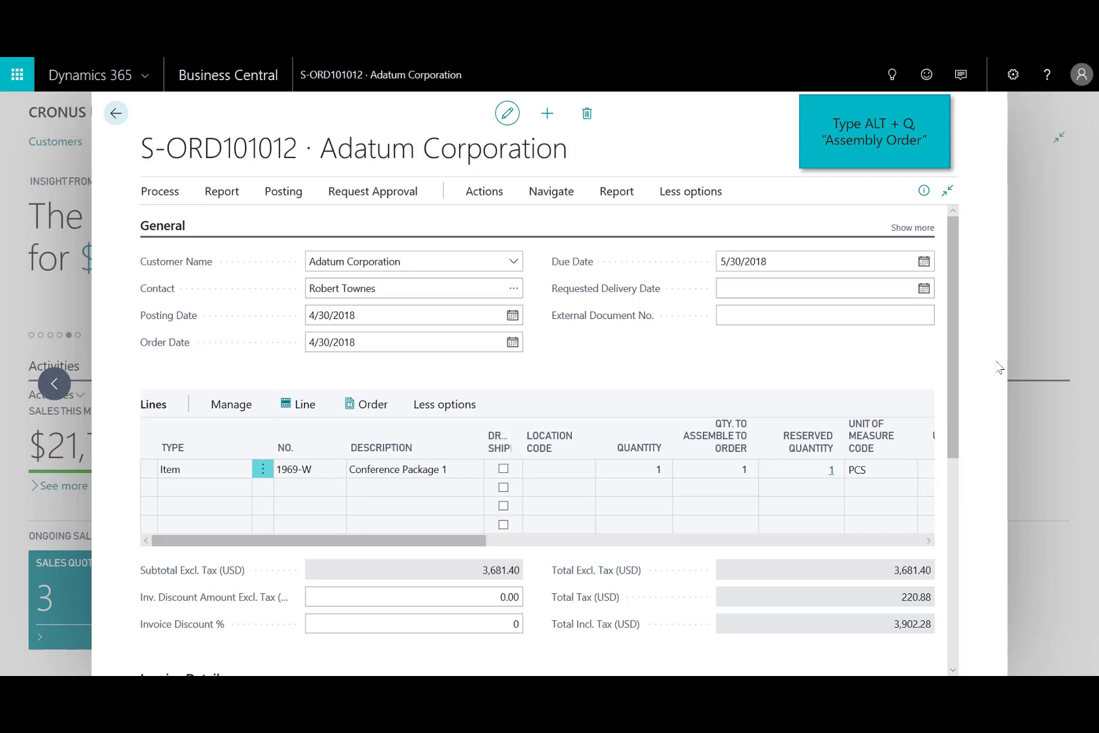
click(890, 76)
text(assembly Orders)
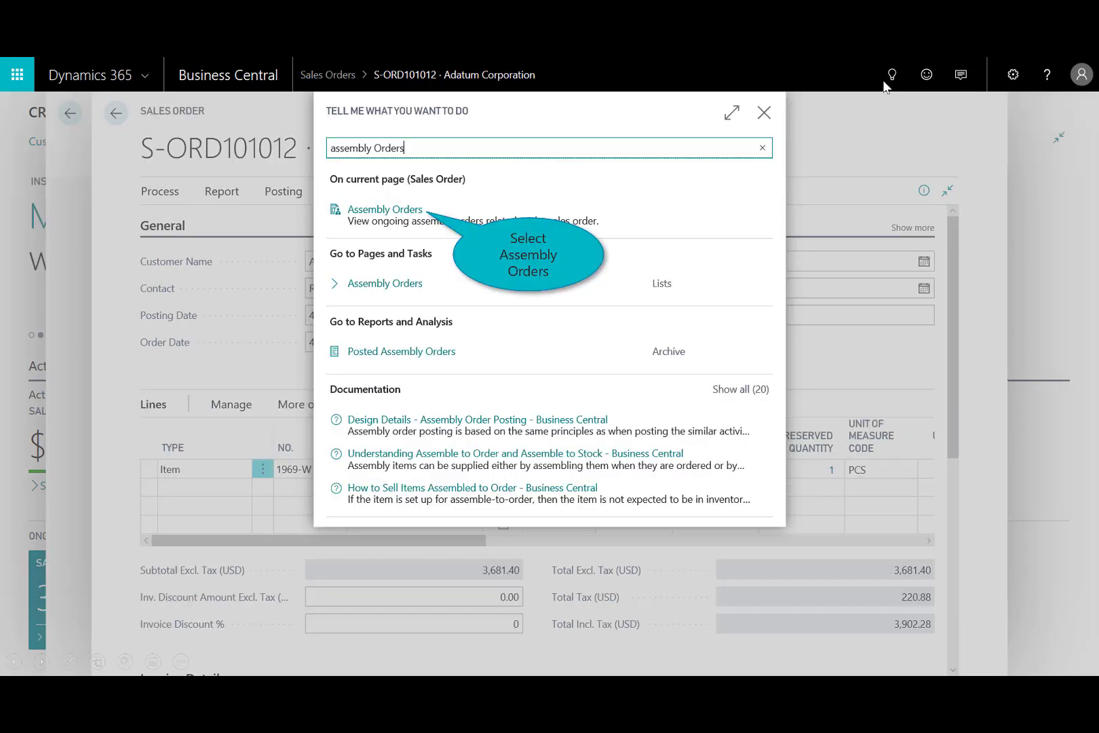
click(385, 210)
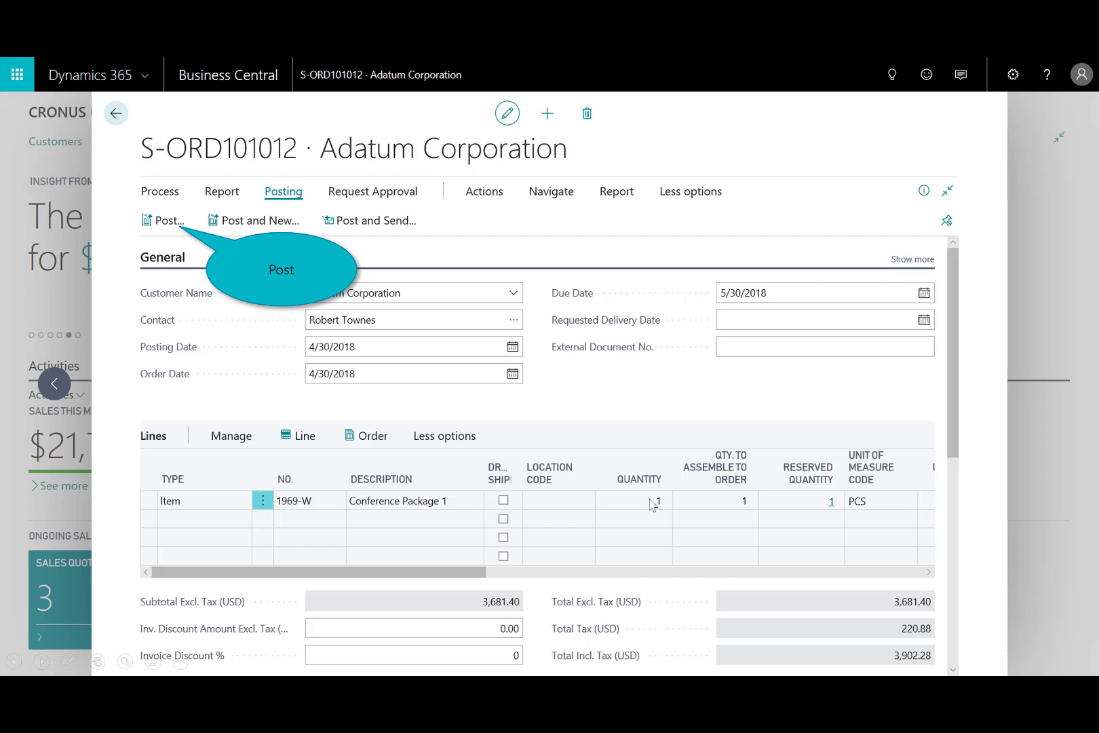
Post the Adatum Corporation sales order.
click(155, 225)
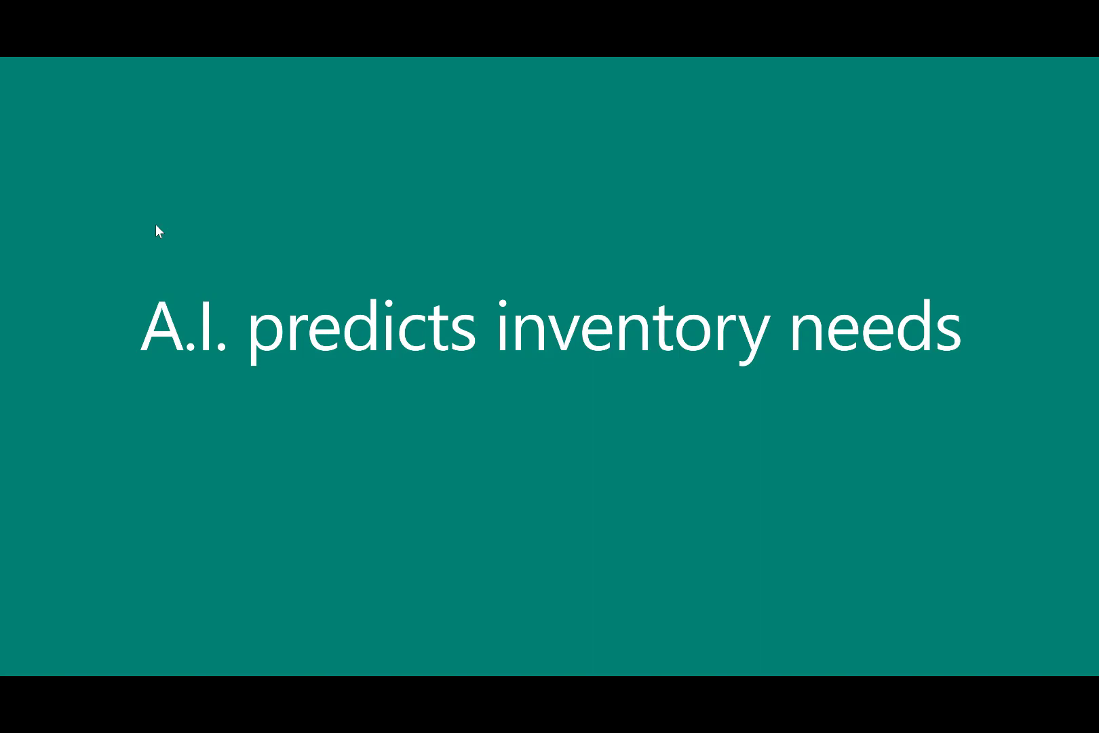
click(156, 225)
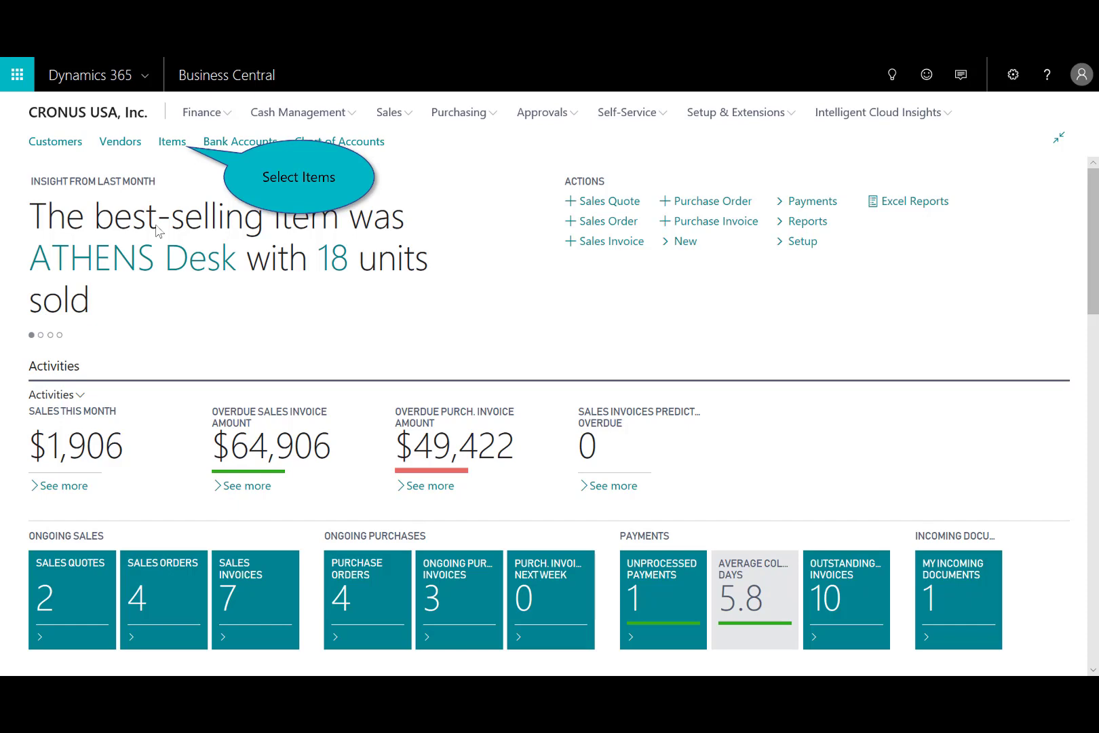
Open the items list and show the inventory forecast for the ATHENS Desk.
click(174, 147)
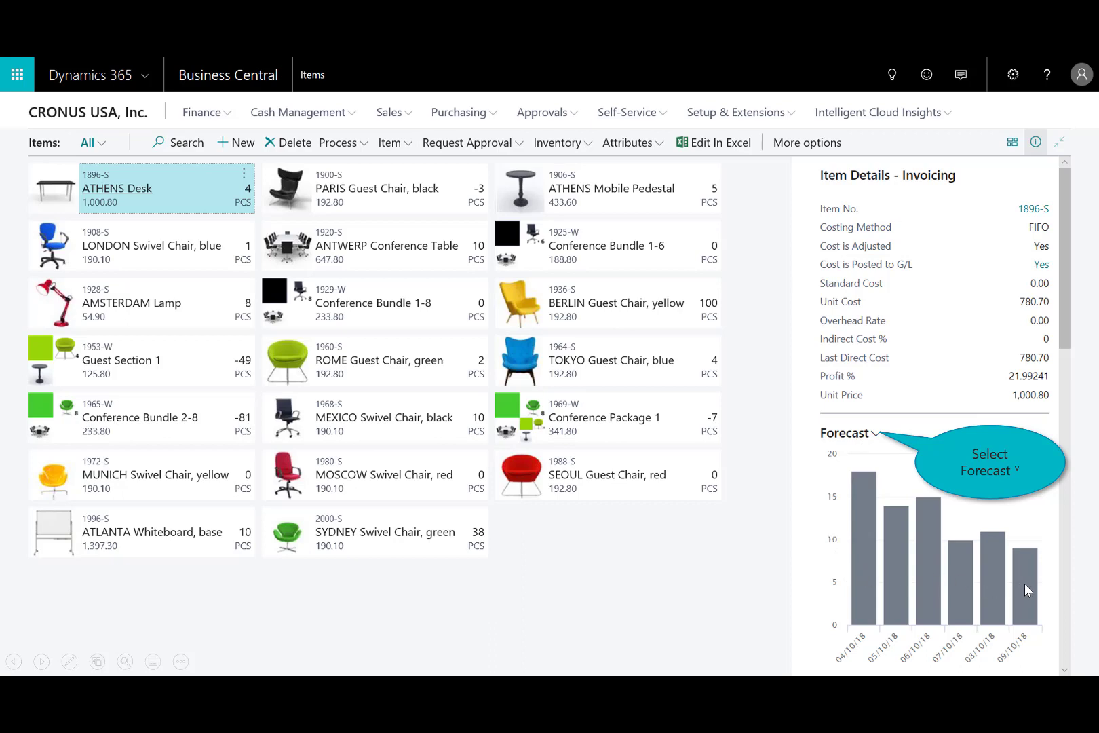
click(876, 438)
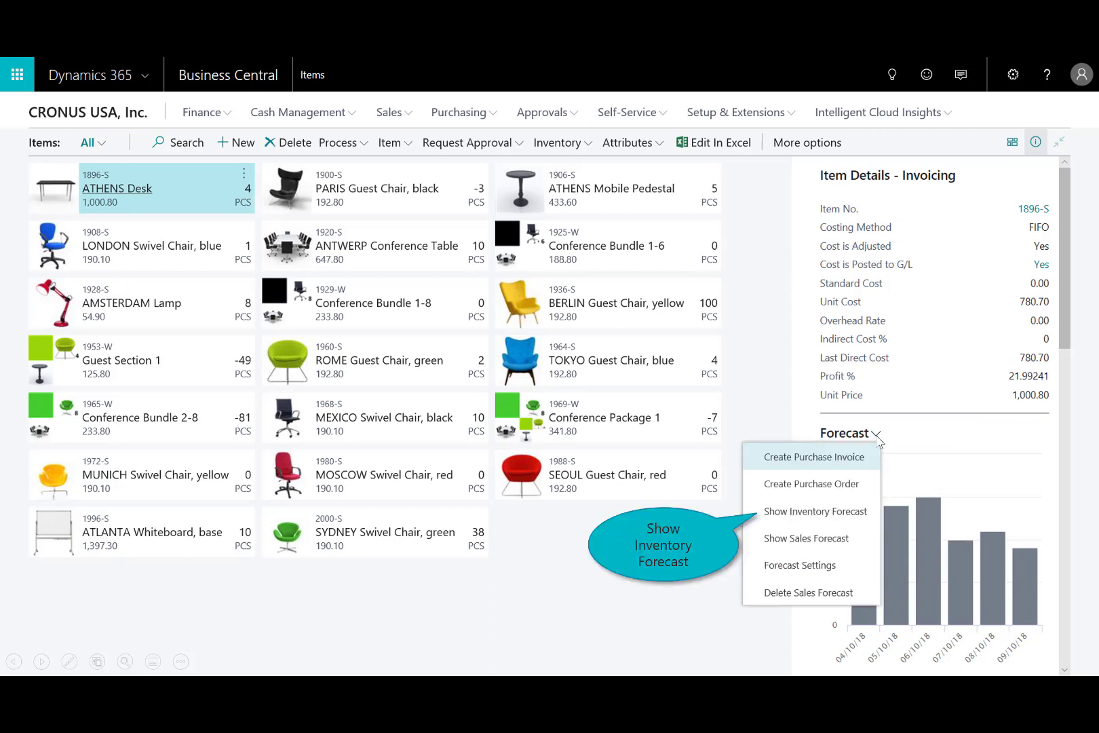
click(803, 513)
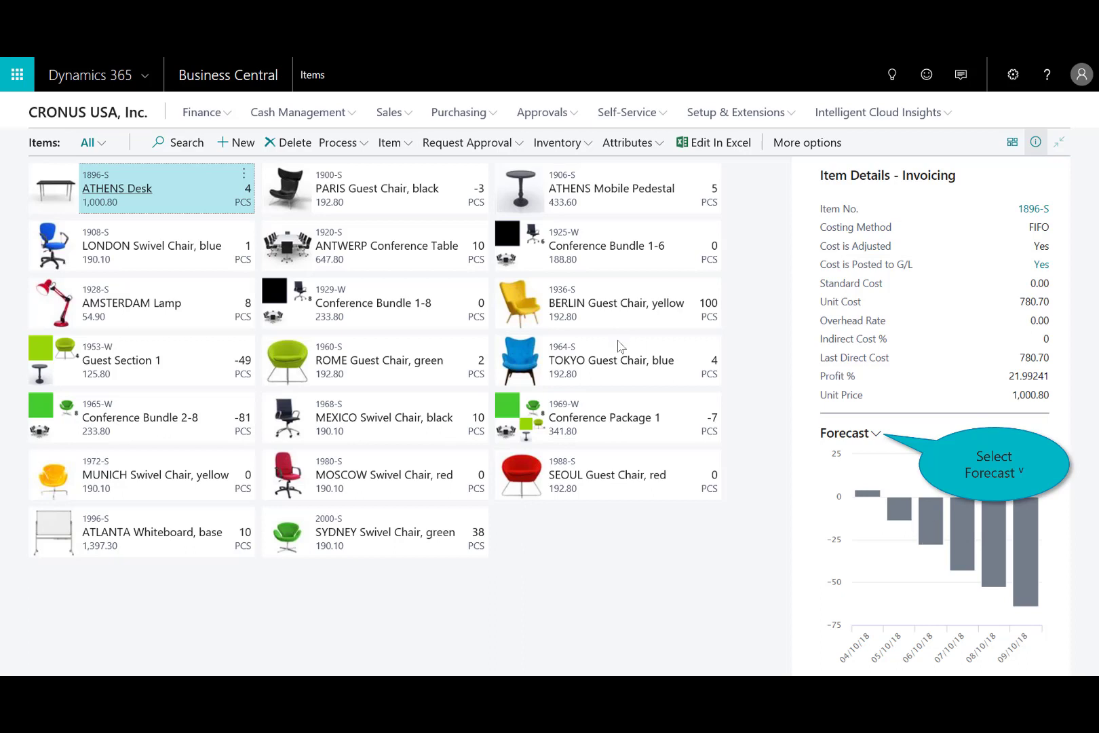
Create a purchase invoice from the ATHENS Desk forecast and add the vendor's other out-of-stock items to it.
click(875, 435)
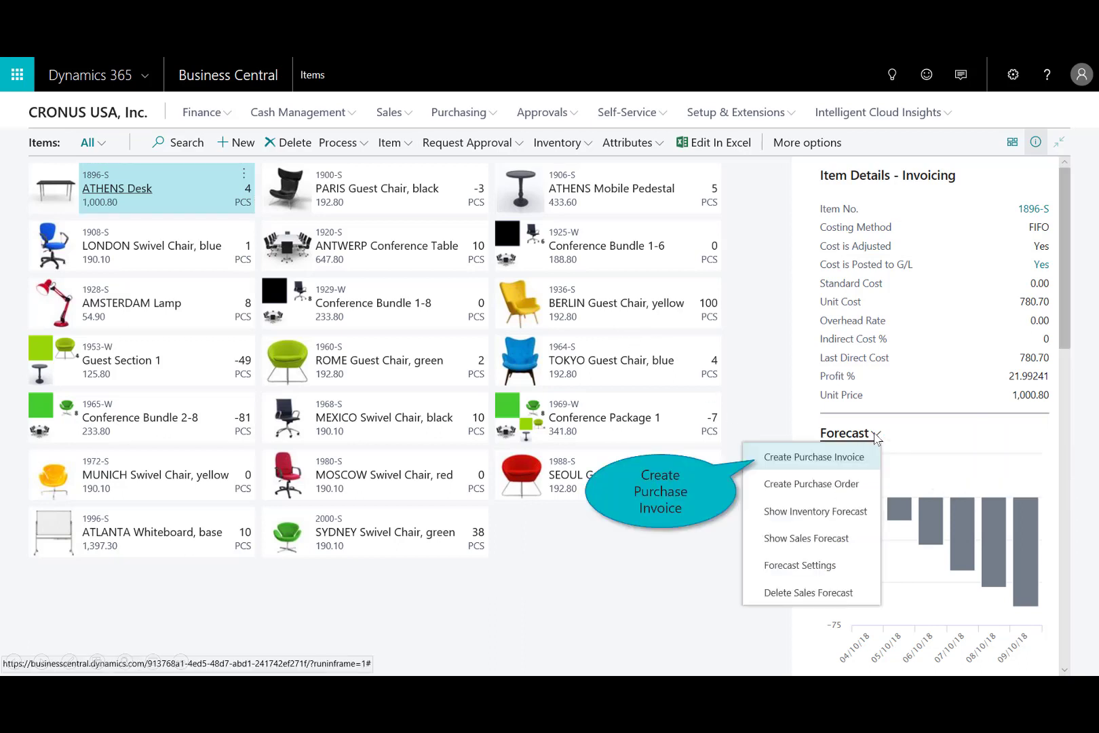
click(785, 459)
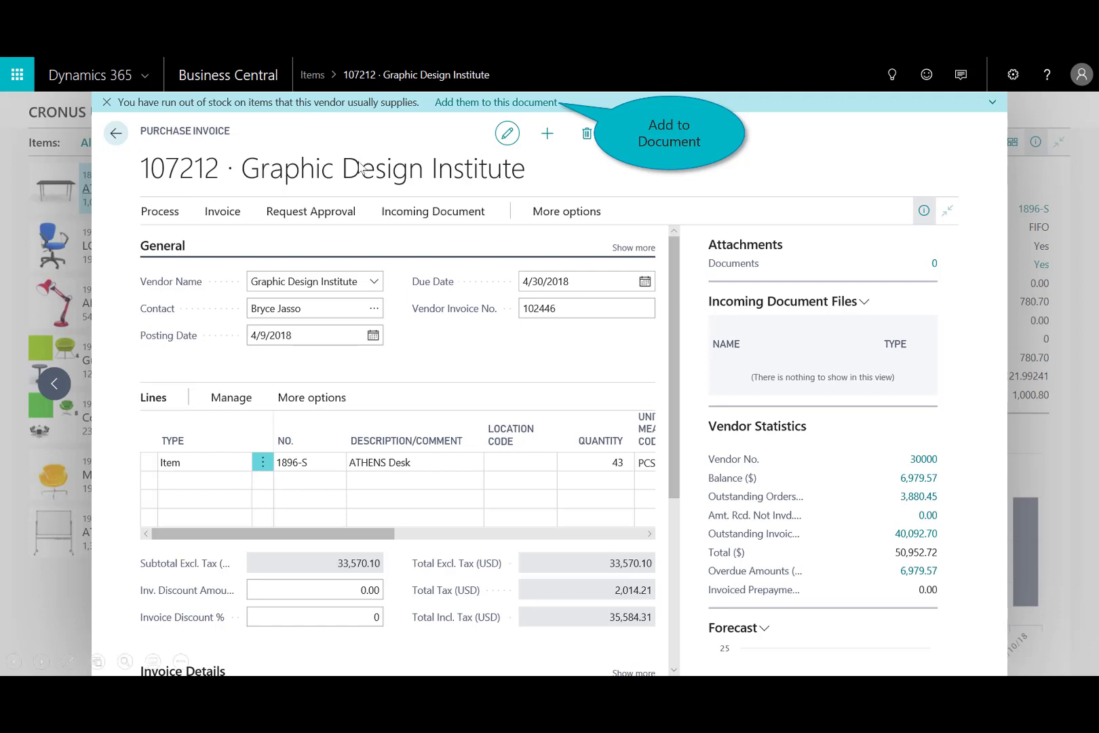
click(530, 102)
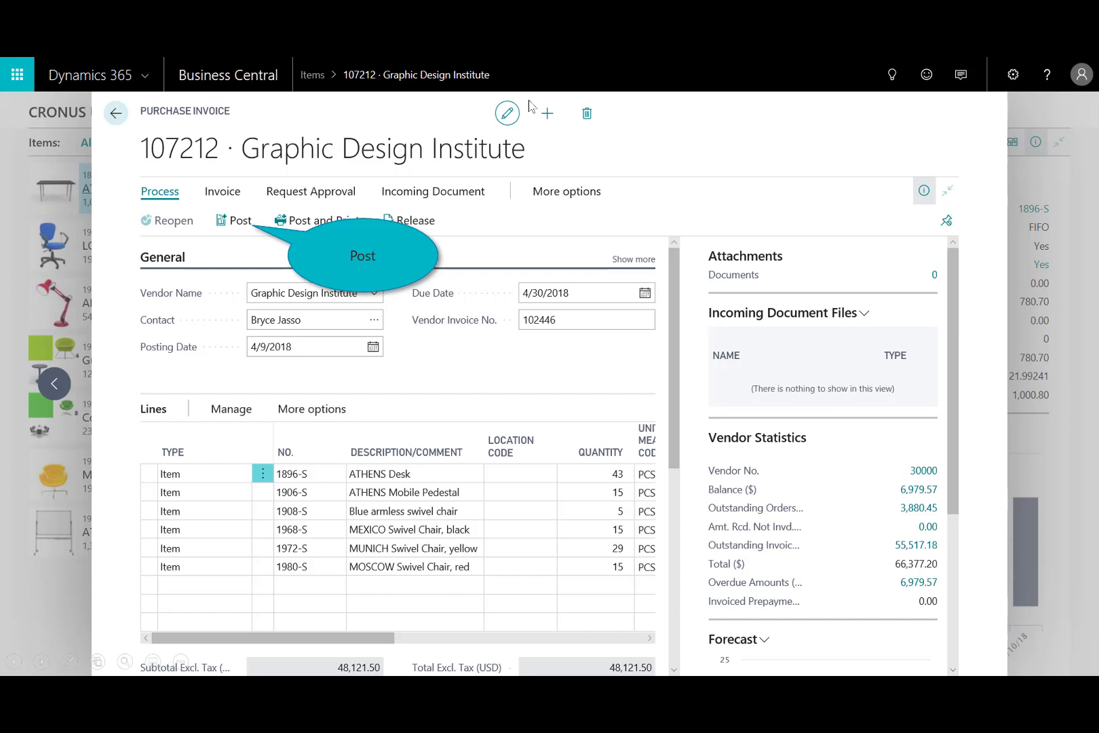